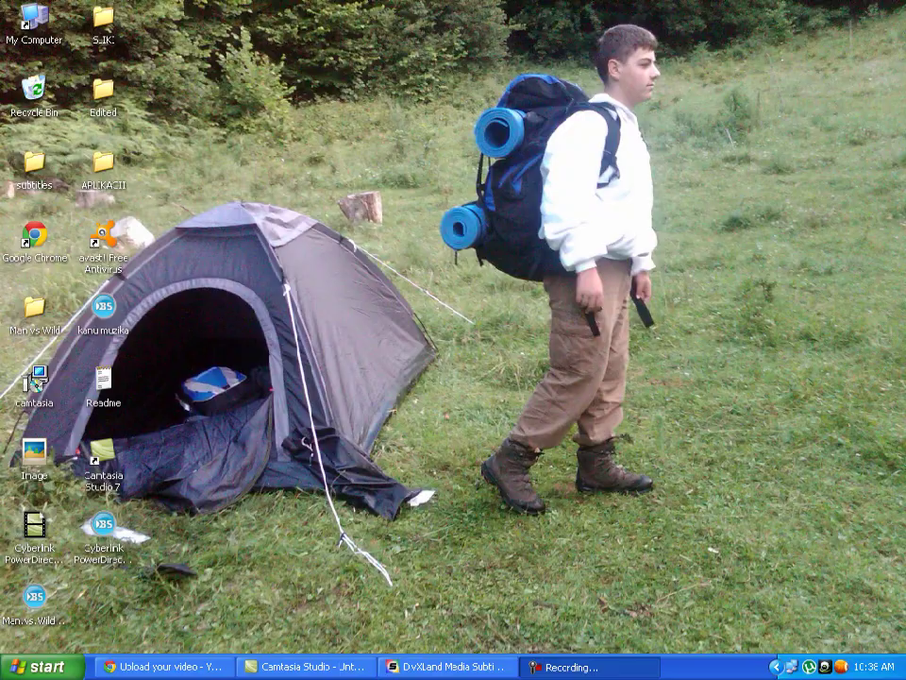
# Switch to DivXLand Media Subtitler.
pyautogui.click(447, 667)
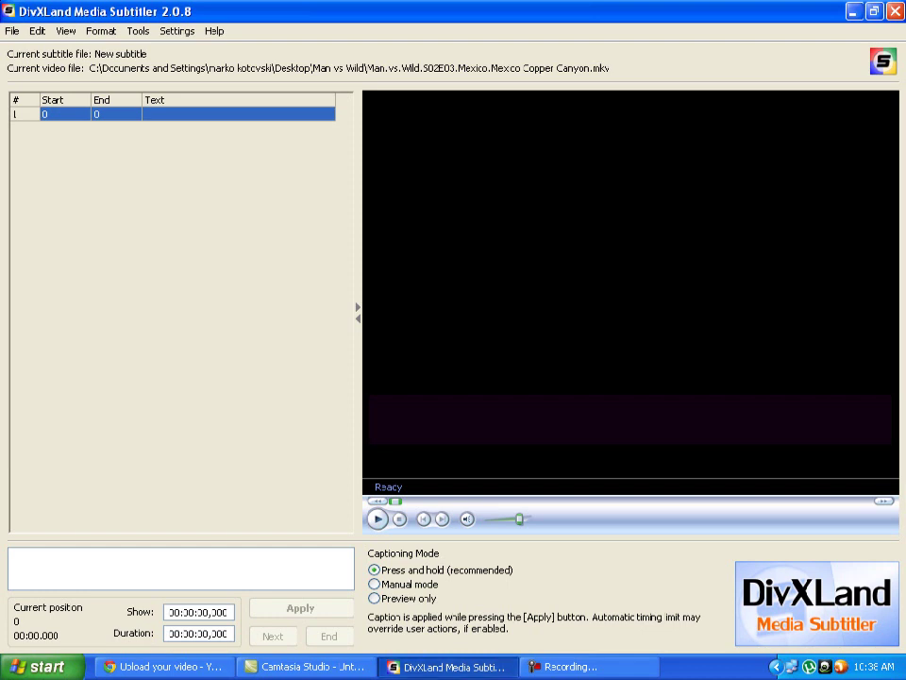
pyautogui.press('alt')
pyautogui.press('Down')
pyautogui.press('Down')
pyautogui.press('Down')
pyautogui.press('Down')
pyautogui.press('Down')
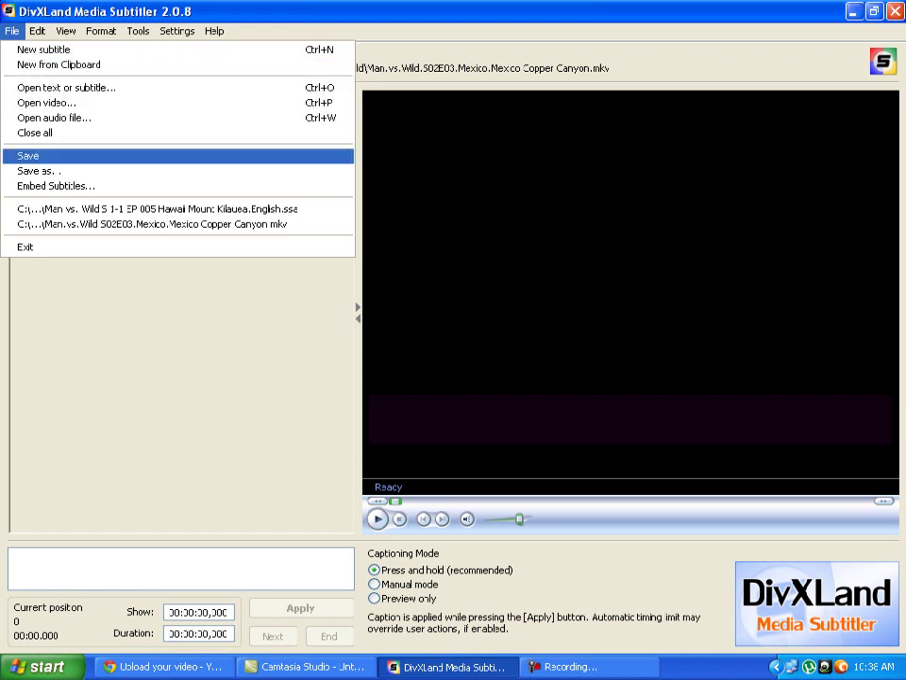
pyautogui.press('Escape')
pyautogui.press('Left')
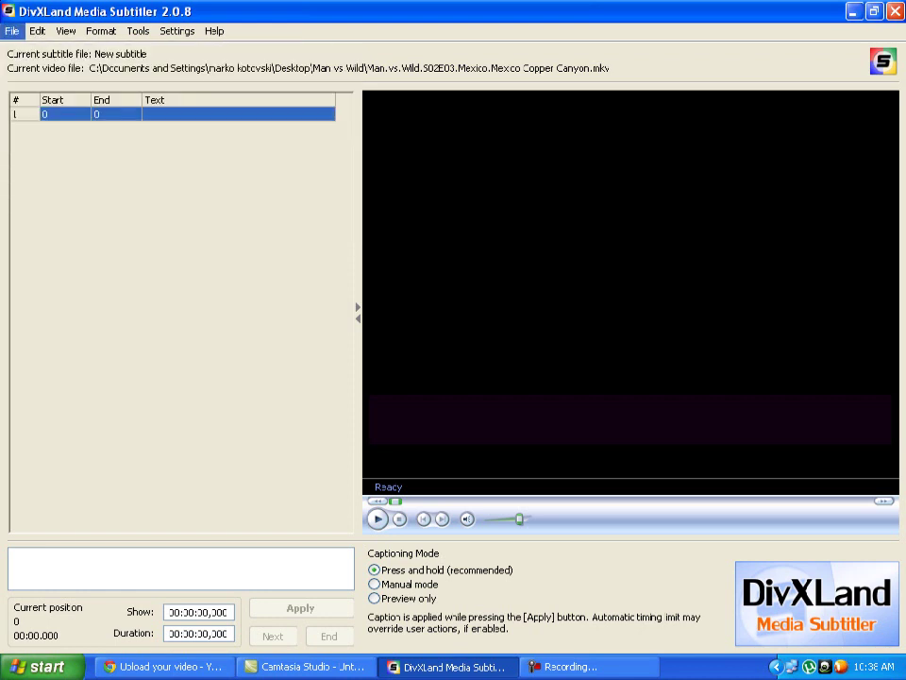
# Open the video Man.vs.Wild.S01E07.African.Savannah from the desktop.
pyautogui.press('Down')
pyautogui.press('Down')
pyautogui.press('Down')
pyautogui.press('Down')
pyautogui.press('Down')
pyautogui.press('Down')
pyautogui.press('Up')
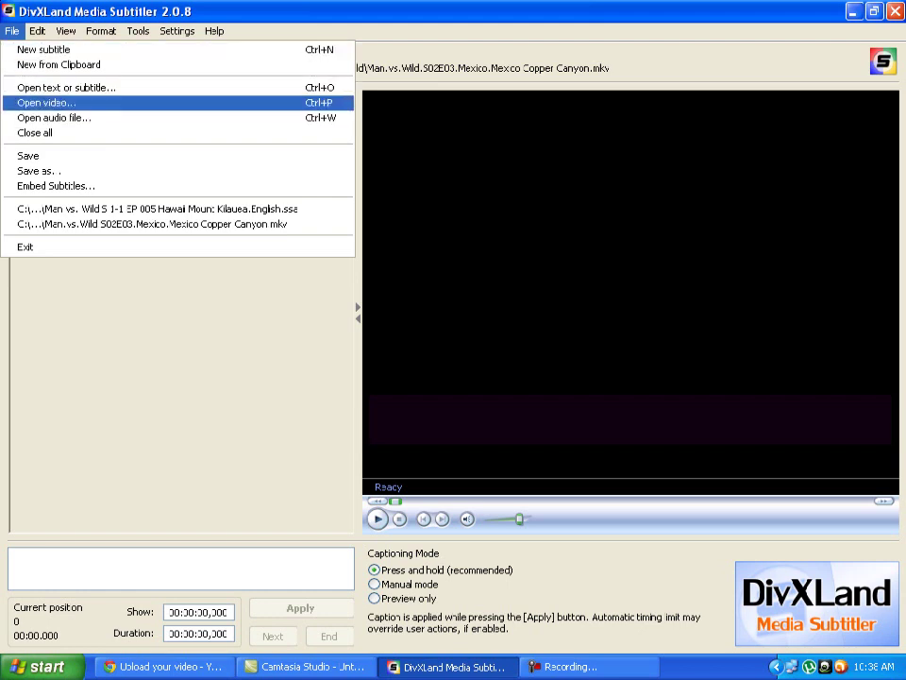
pyautogui.press('Return')
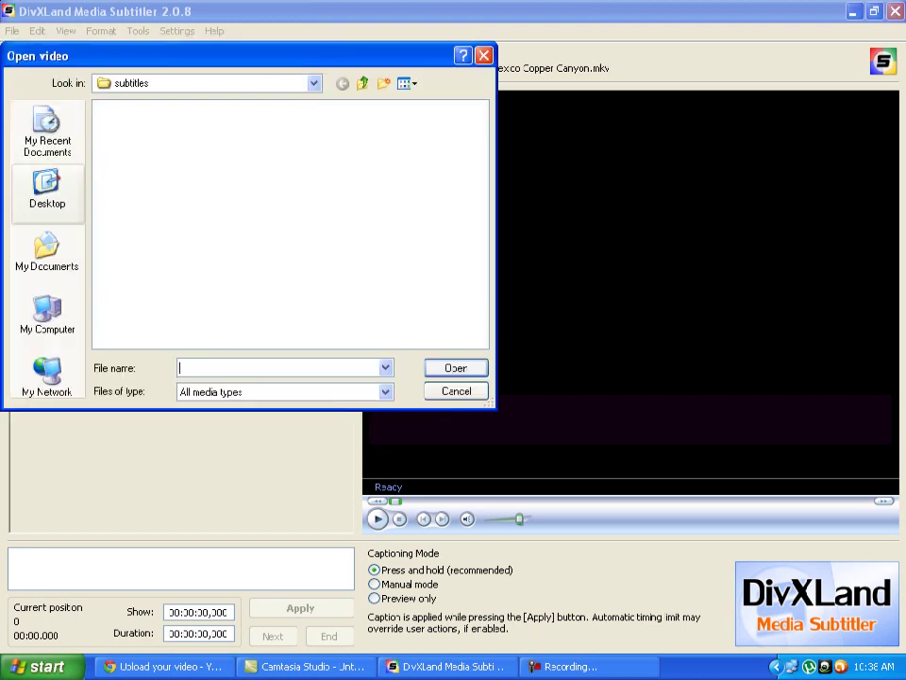
pyautogui.click(47, 194)
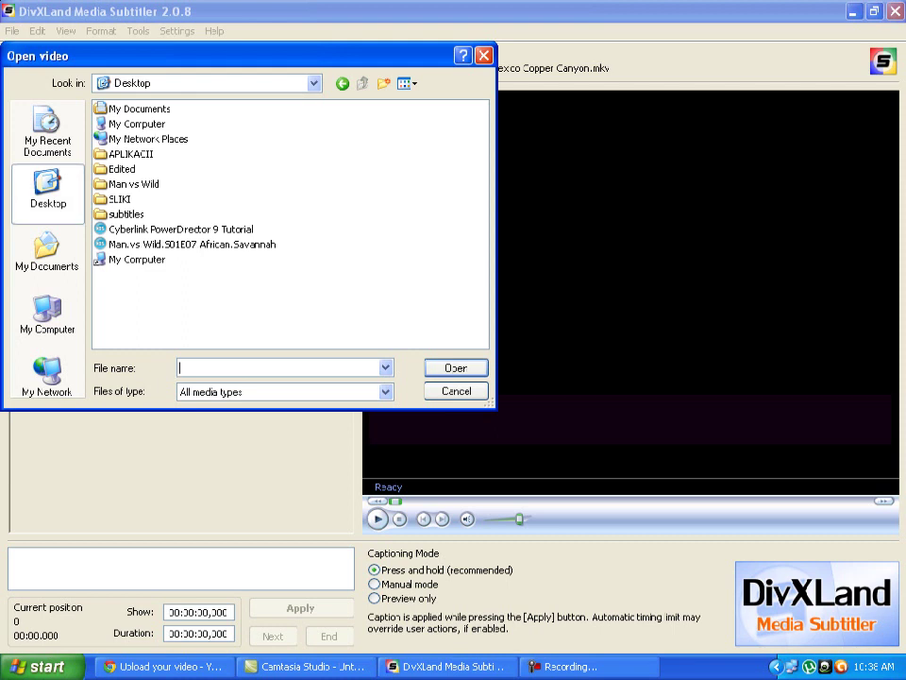
pyautogui.click(191, 243)
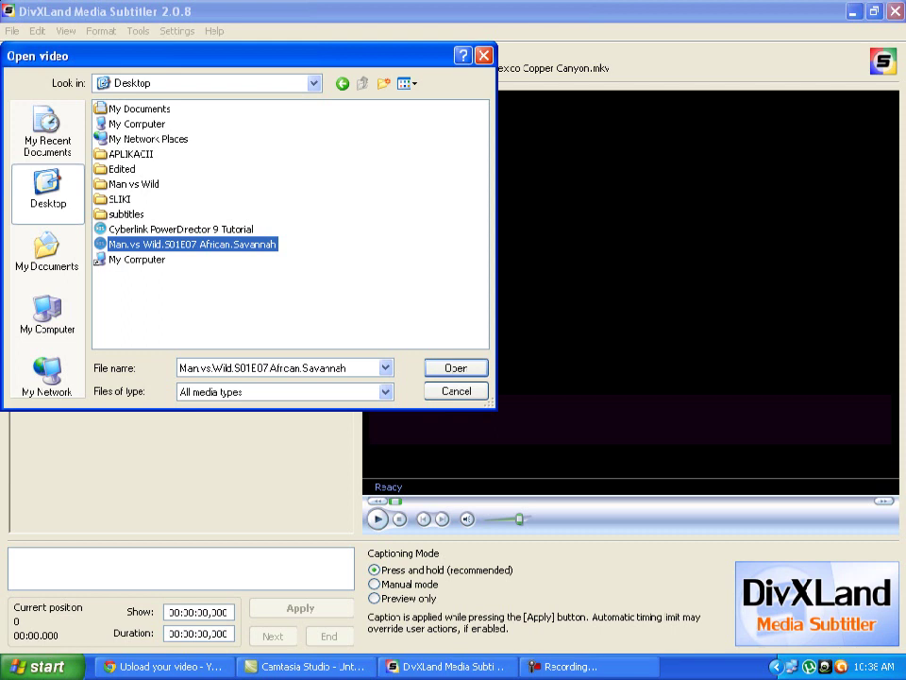
pyautogui.press('Return')
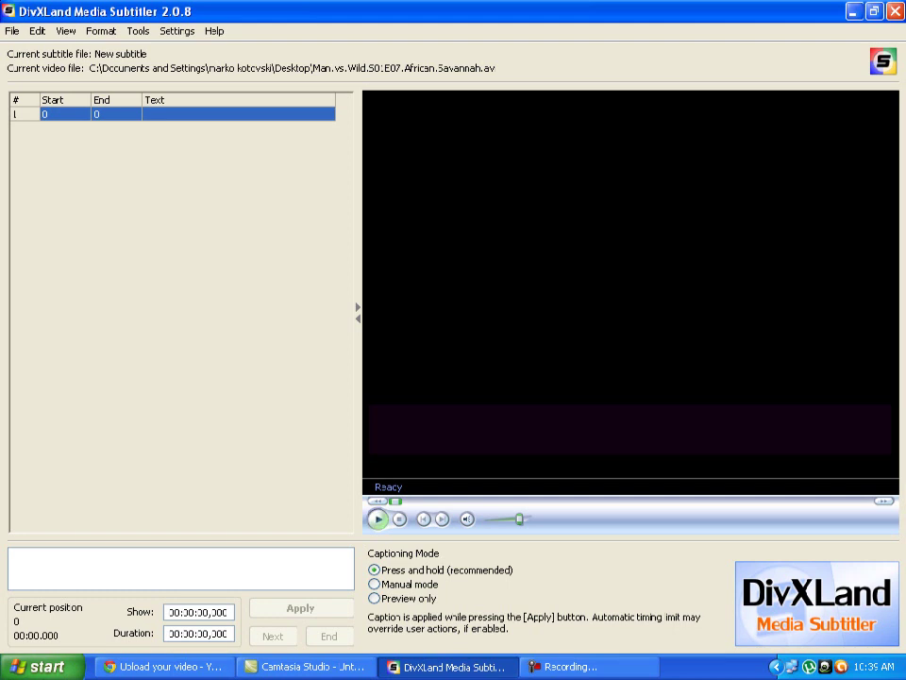
# Play the loaded video with a lowered playback volume, and stop it.
pyautogui.click(378, 519)
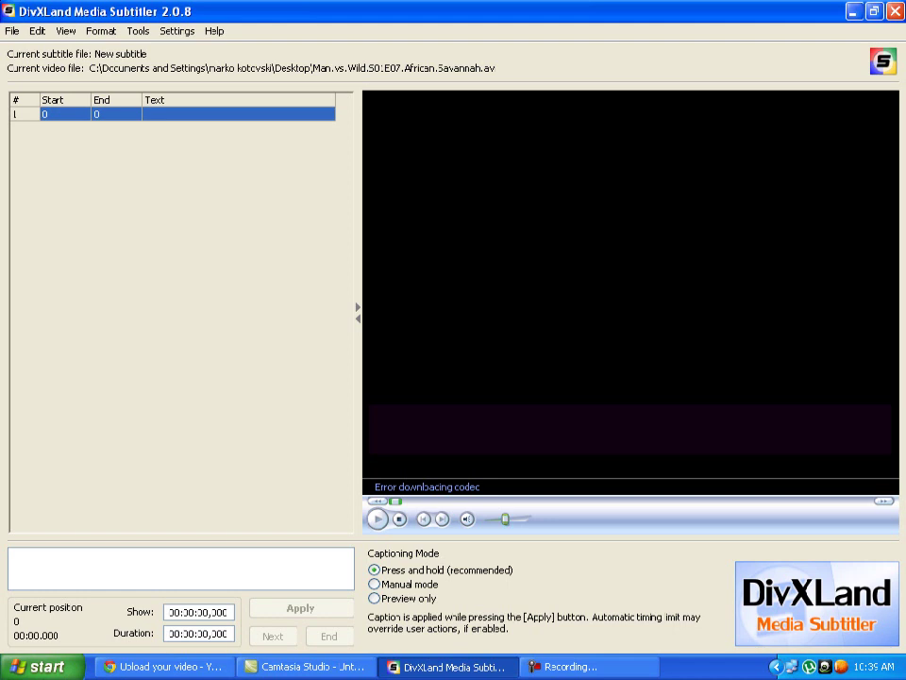
pyautogui.moveTo(505, 518); pyautogui.dragTo(498, 518)
pyautogui.press('space')
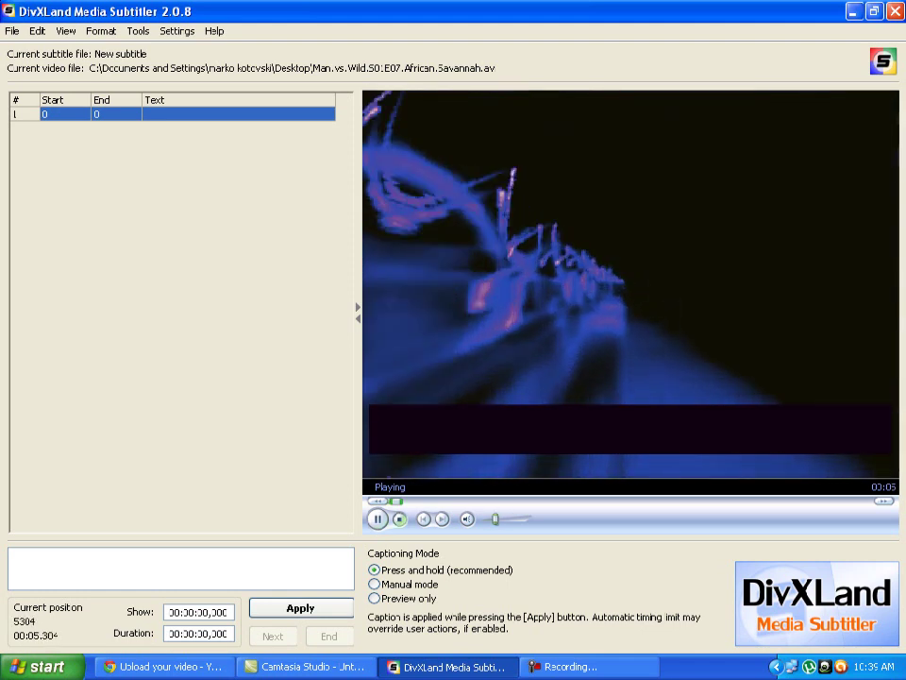
pyautogui.hotkey('ctrl', 's')
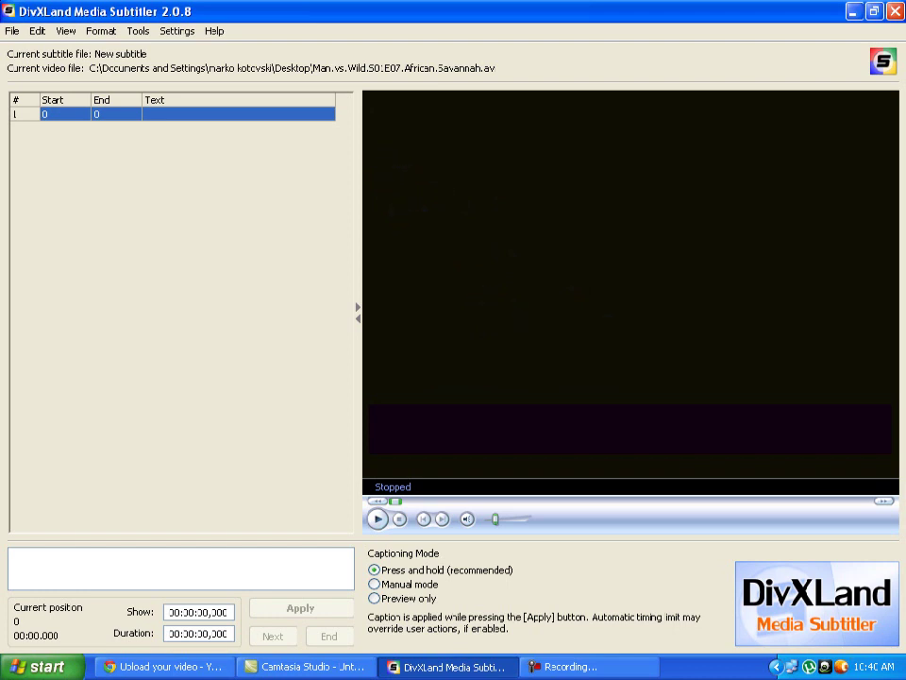
# Bring up the dialog for opening a text or subtitle file and look through the desktop's subtitles folder.
pyautogui.click(12, 30)
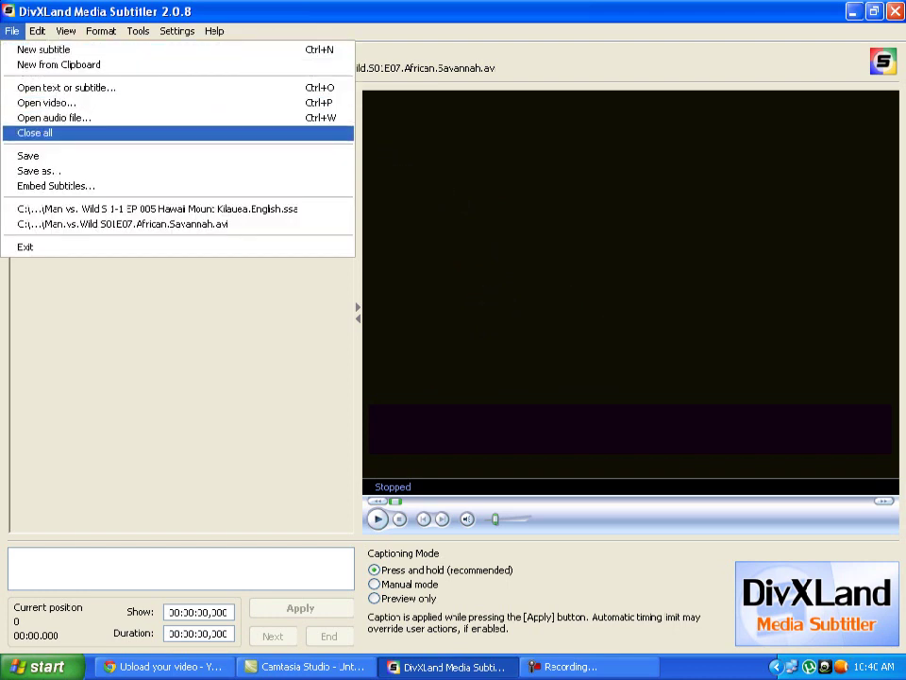
pyautogui.press('Up')
pyautogui.press('Up')
pyautogui.press('Up')
pyautogui.press('Return')
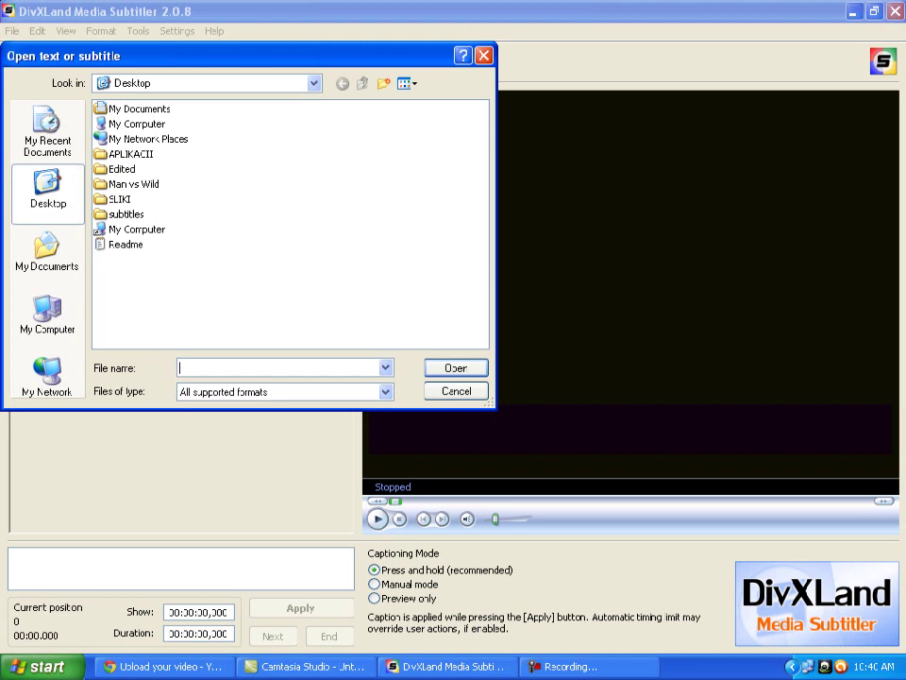
pyautogui.doubleClick(126, 214)
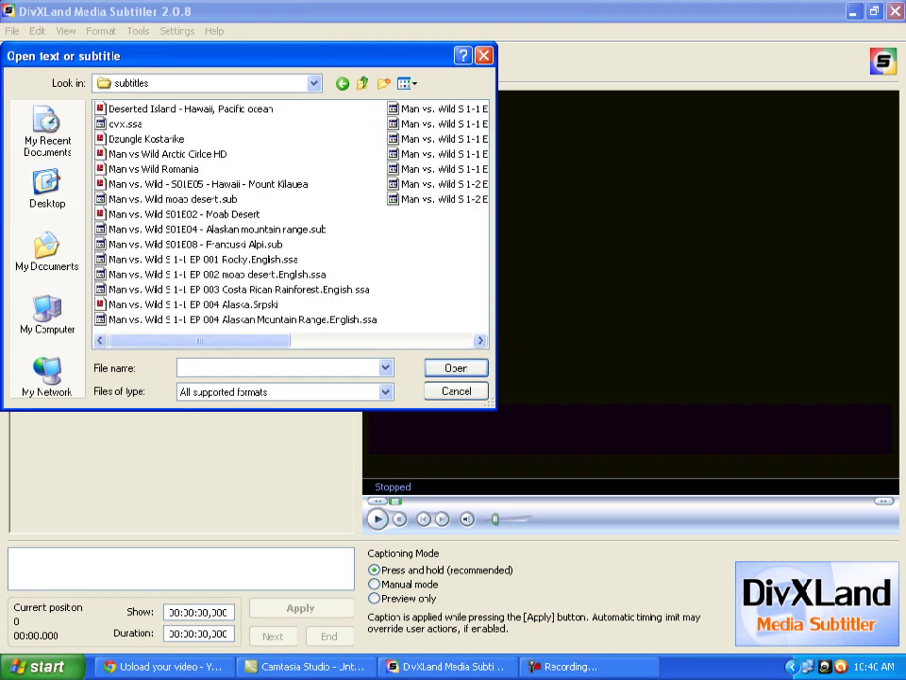
pyautogui.hscroll(3, 273, 255)
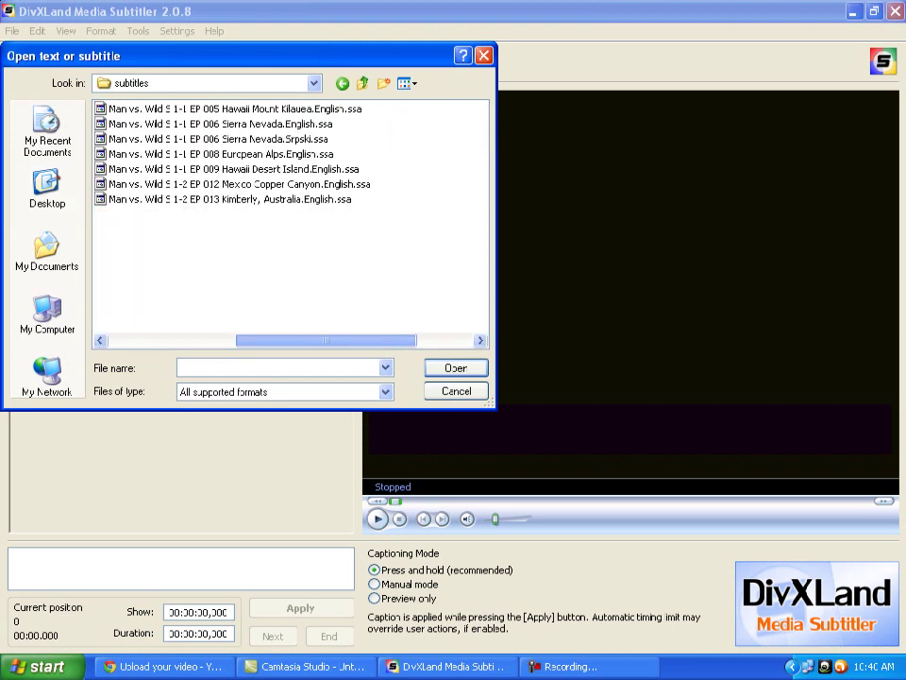
pyautogui.hscroll(2, 283, 255)
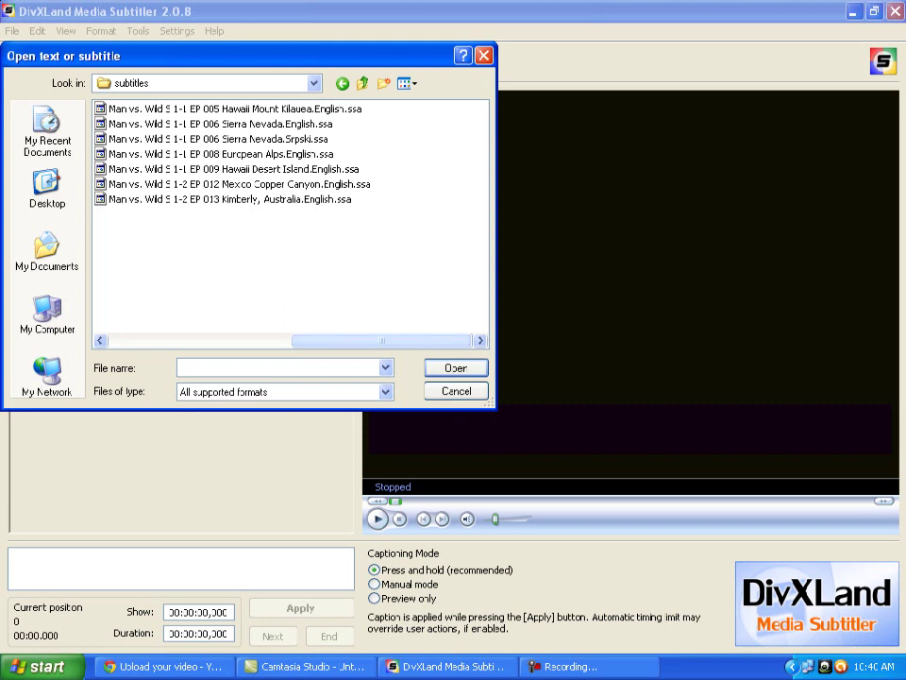
pyautogui.hscroll(-5, 283, 255)
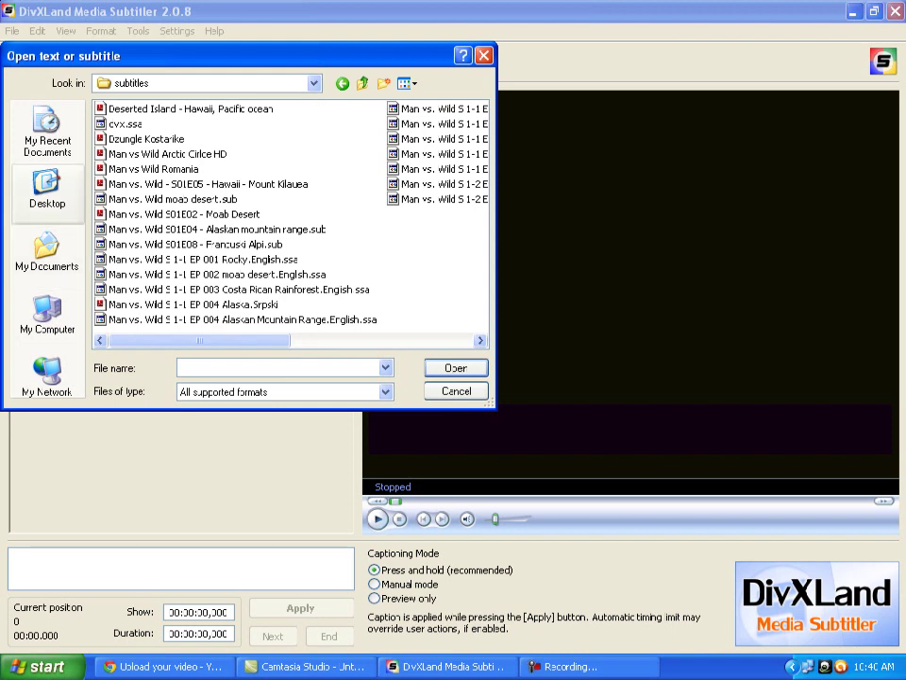
# Open "Man vs. Wild S 1-1 EP 007 African Savannah.English.ssa" from the desktop's Man vs Wild folder and close the subtitle file report.
pyautogui.click(48, 189)
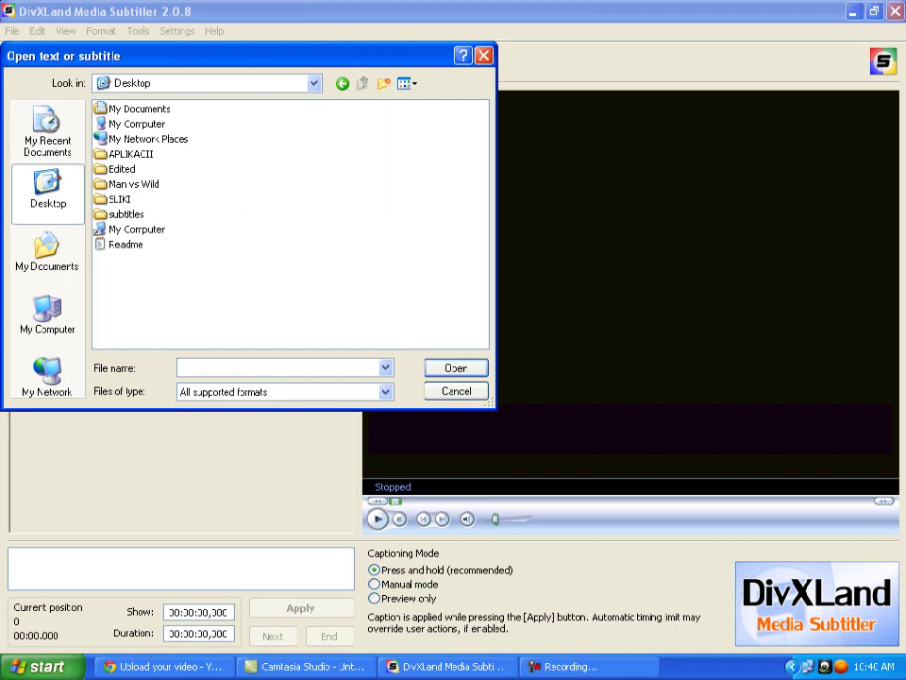
pyautogui.doubleClick(133, 184)
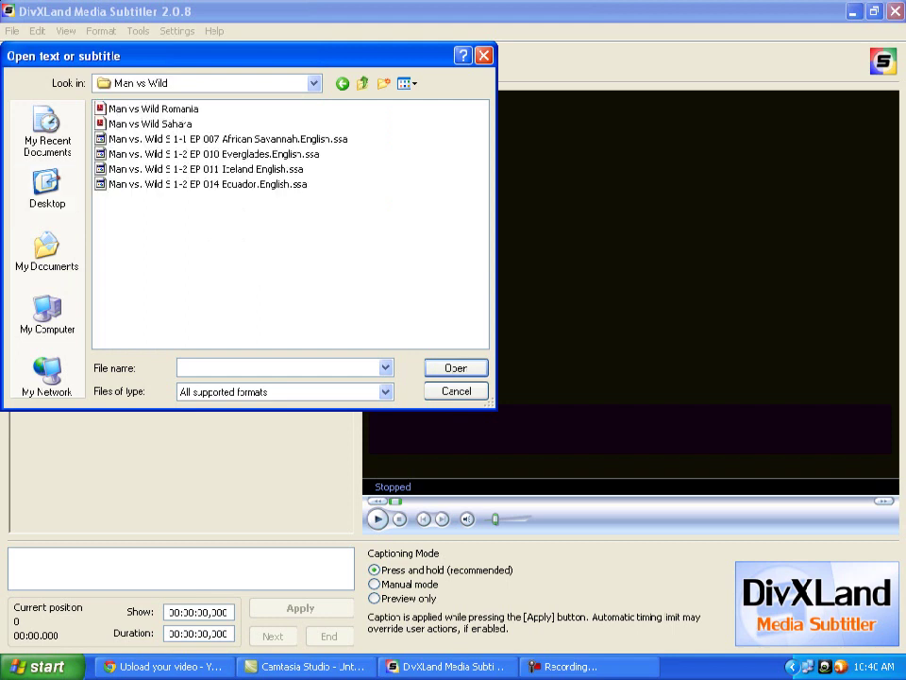
pyautogui.click(228, 139)
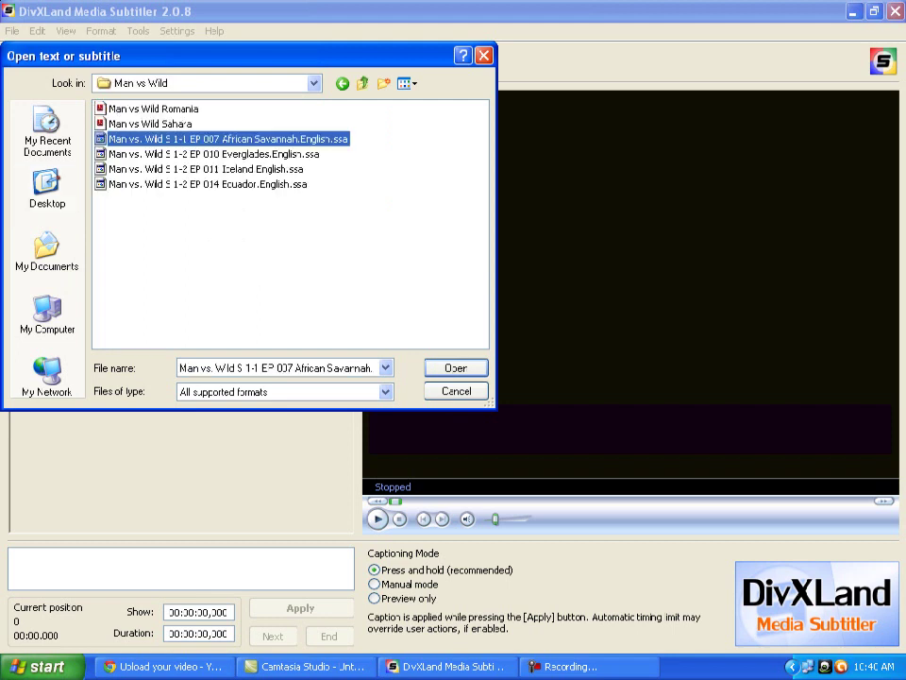
pyautogui.click(456, 367)
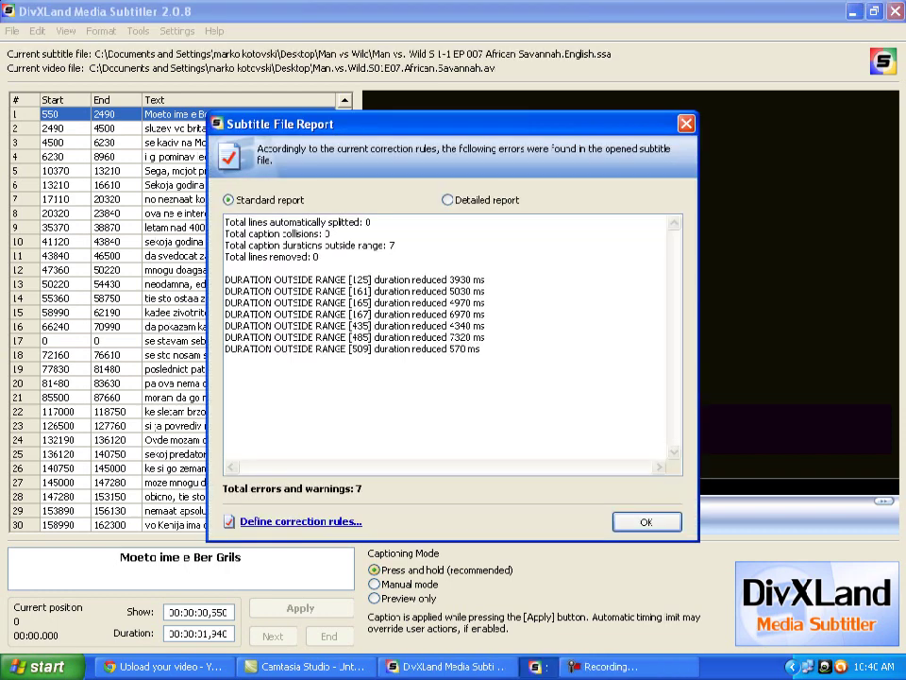
pyautogui.press('Return')
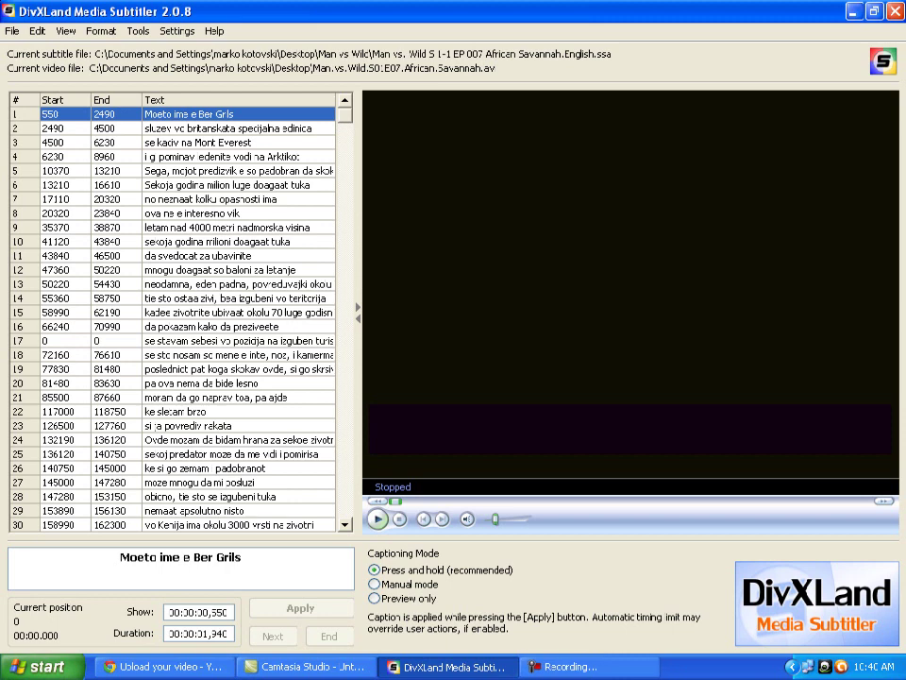
# Play and pause the video, replace the first subtitle's text with "My name is Bear Grylls", and set the captioning mode to Preview only.
pyautogui.click(377, 518)
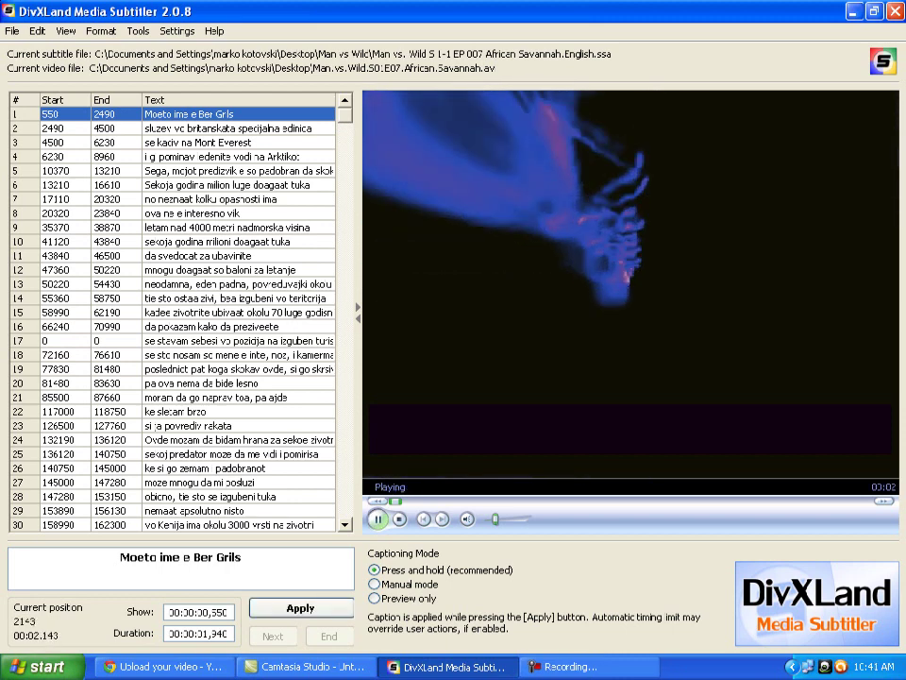
pyautogui.click(377, 518)
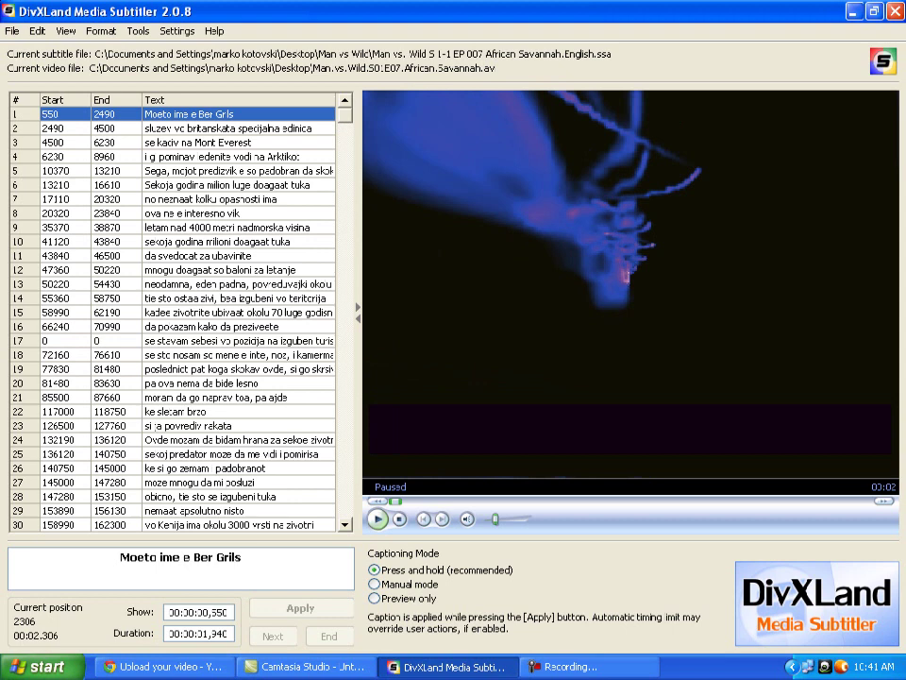
pyautogui.moveTo(241, 557); pyautogui.dragTo(120, 557)
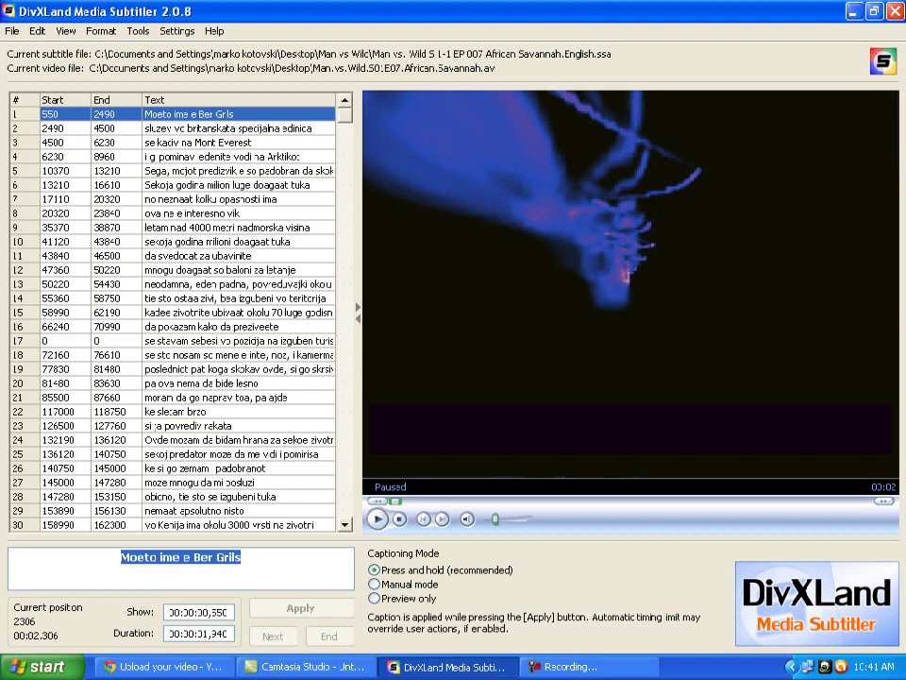
pyautogui.press('Delete')
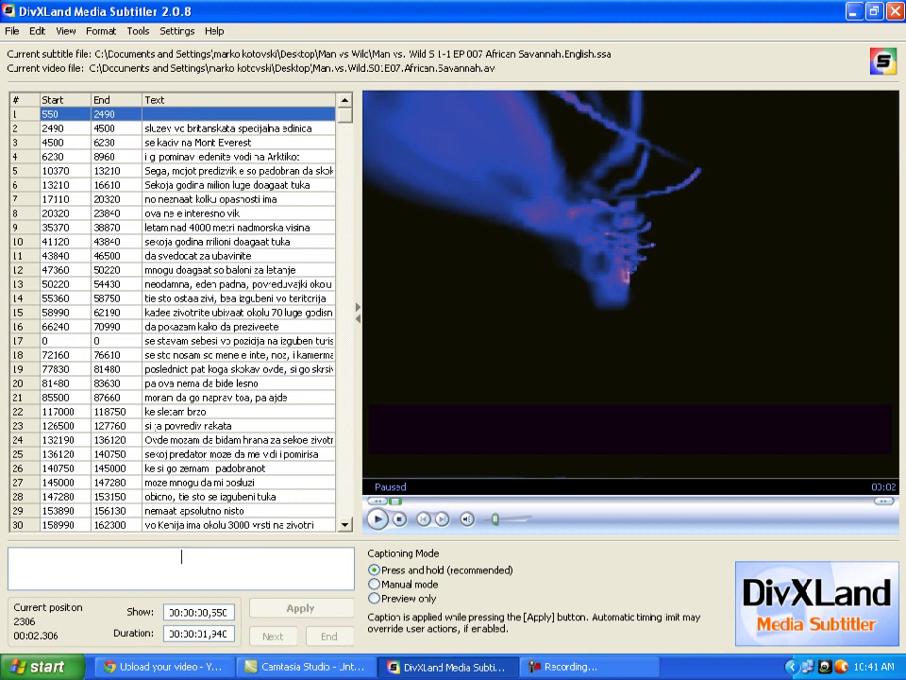
pyautogui.write('My name')
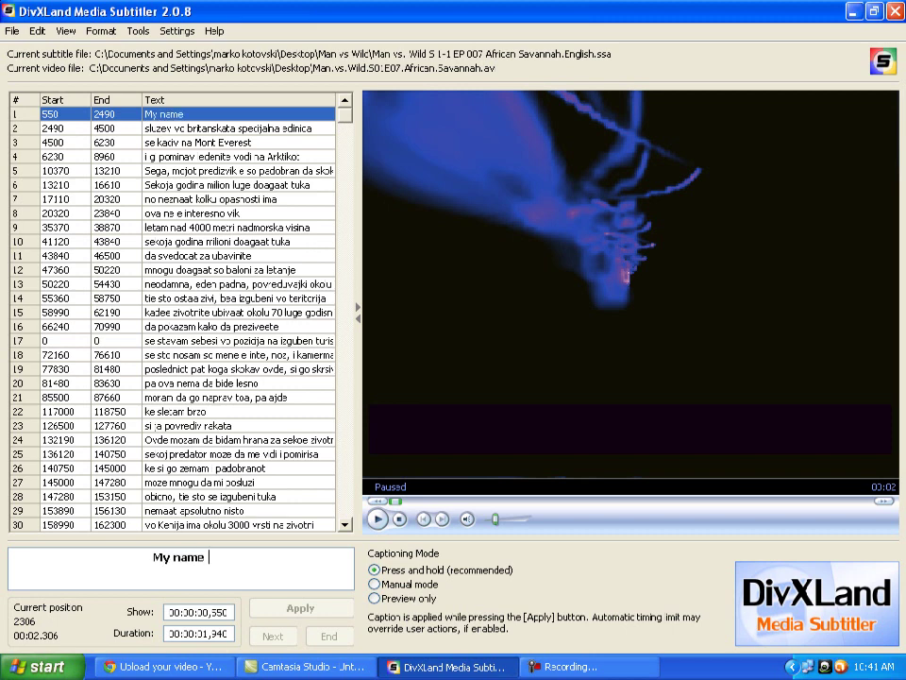
pyautogui.write('is Bea')
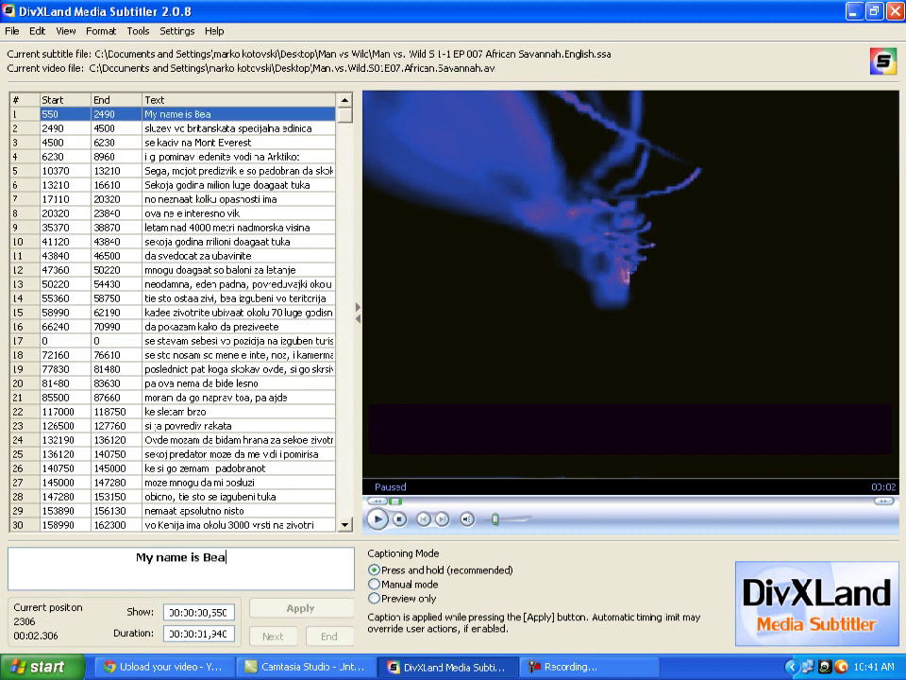
pyautogui.write('r Grylls')
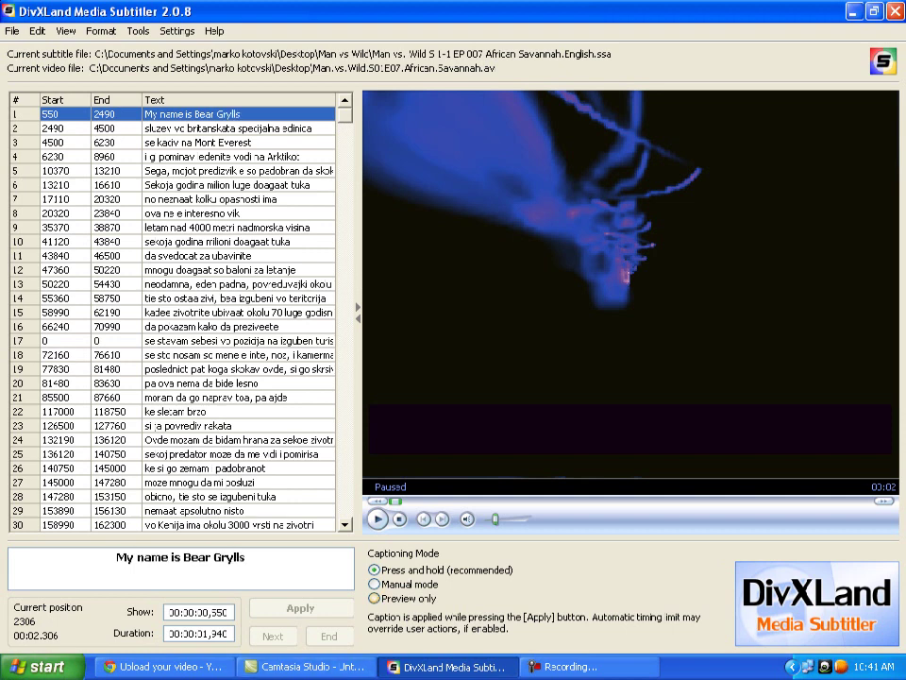
pyautogui.click(375, 598)
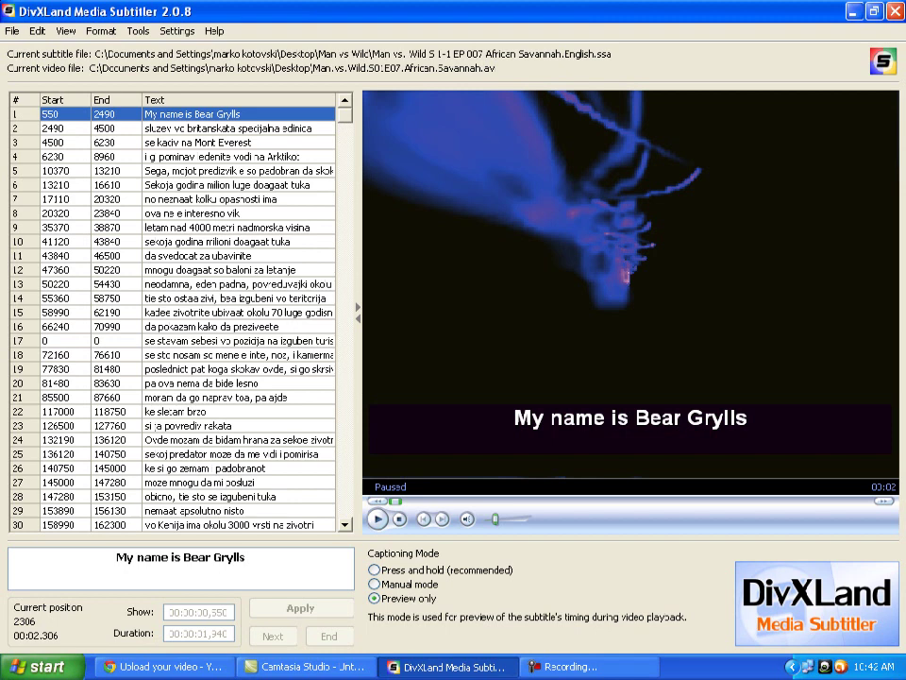
# Play and pause the video at the second subtitle and replace that subtitle's text with "i served in the British Special Forces".
pyautogui.click(187, 128)
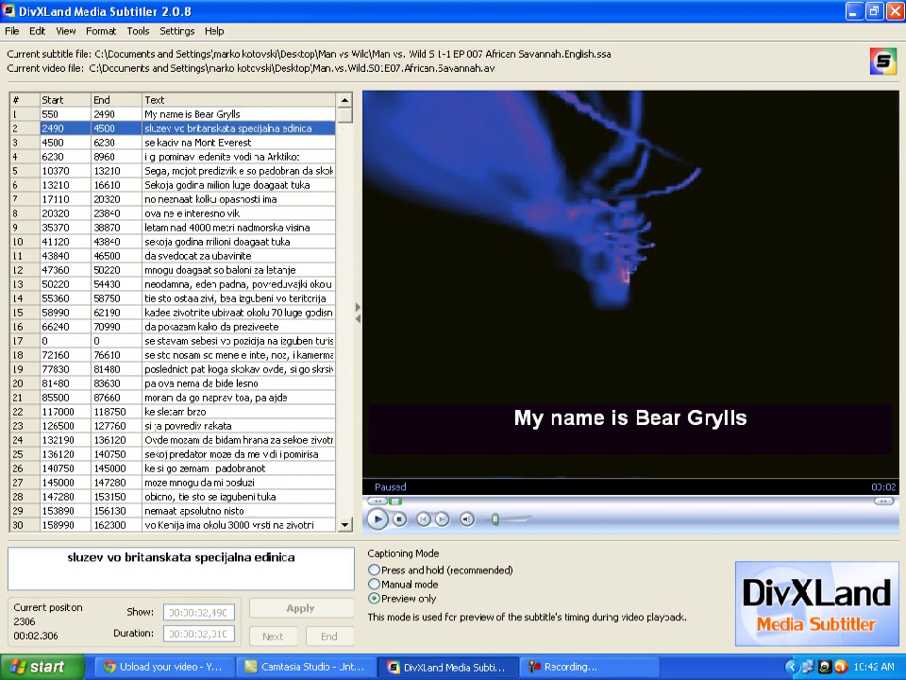
pyautogui.press('space')
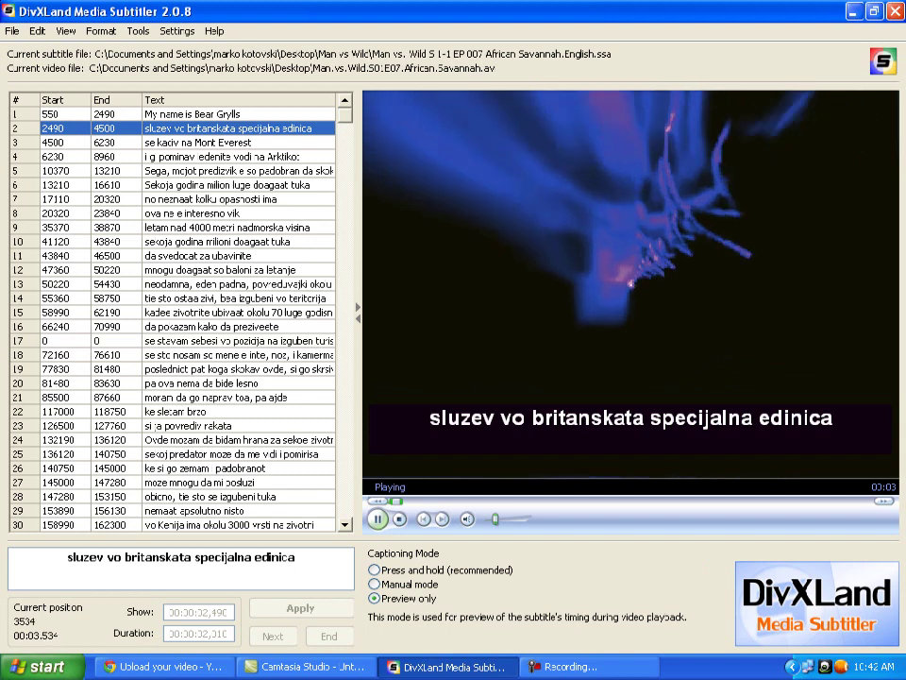
pyautogui.press('space')
pyautogui.moveTo(298, 557); pyautogui.dragTo(66, 557)
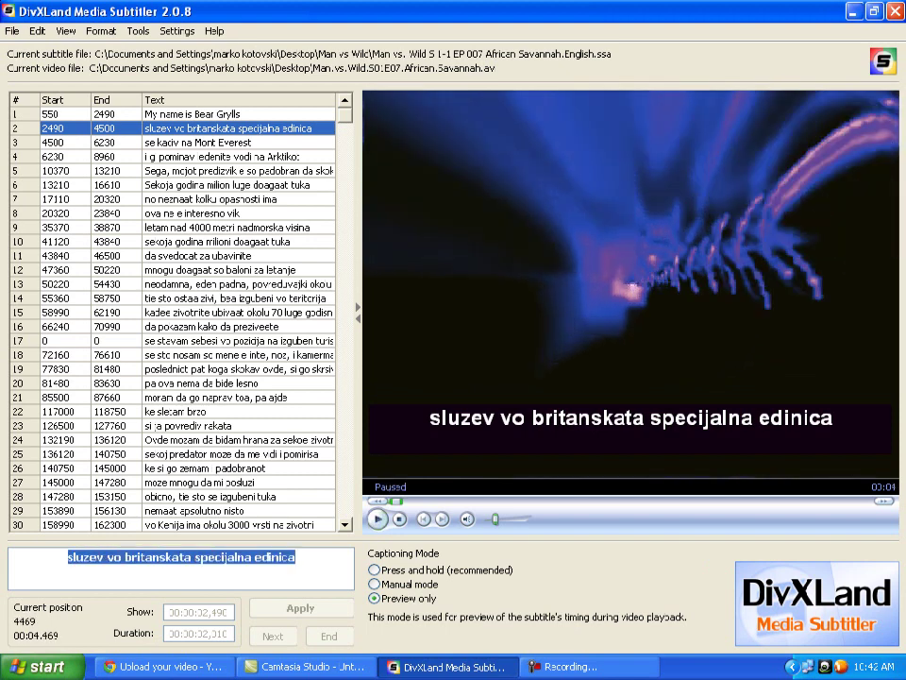
pyautogui.write('i served')
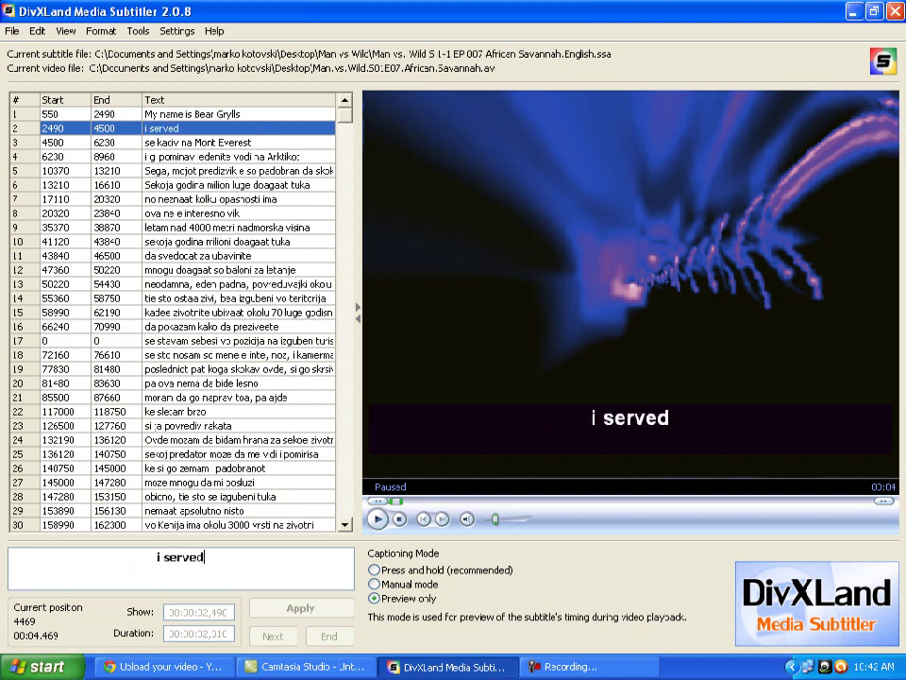
pyautogui.write(' in the ')
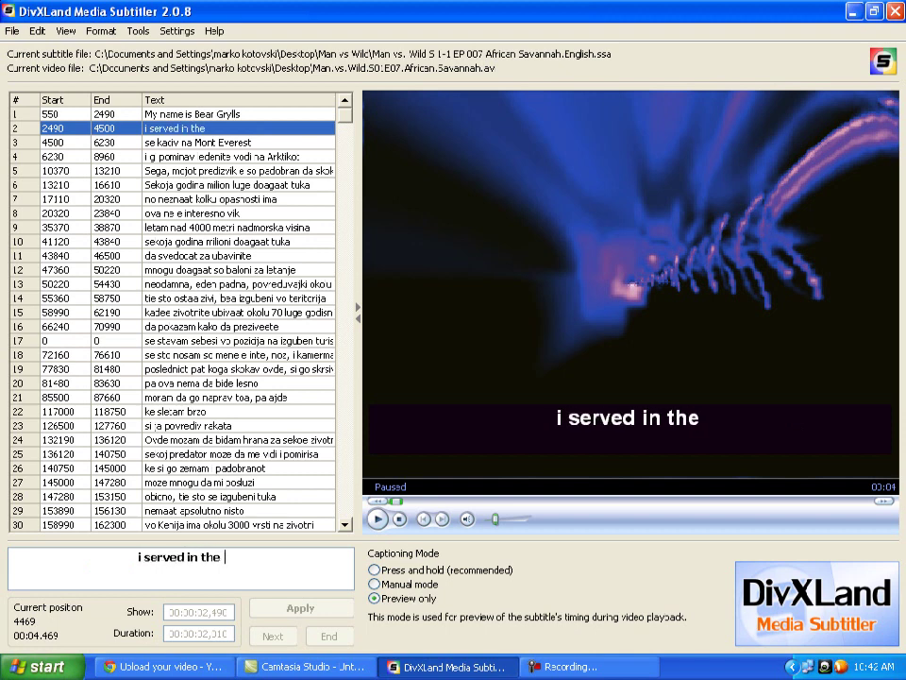
pyautogui.write('British ')
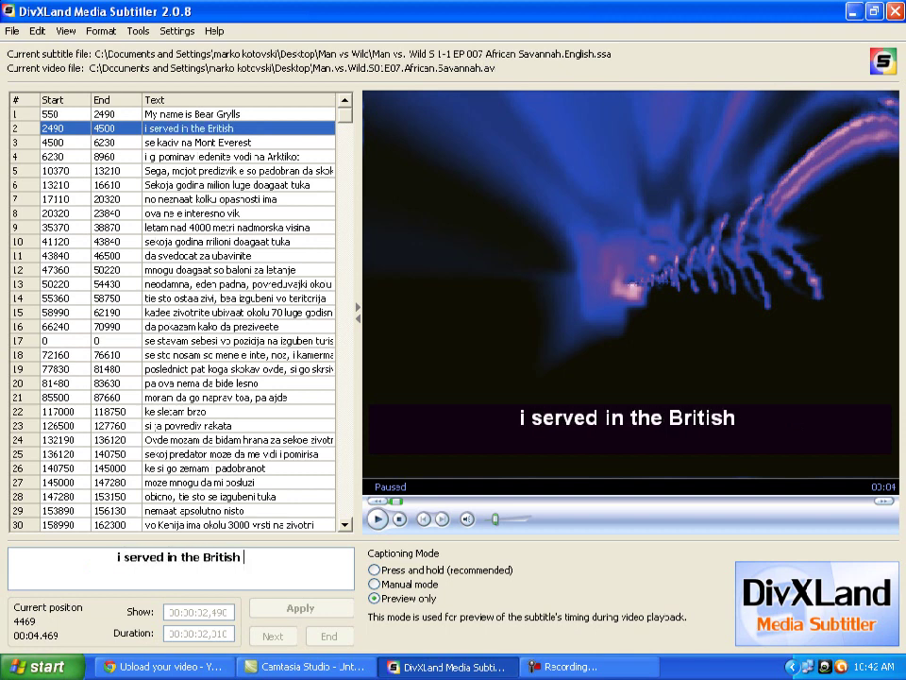
pyautogui.write('Special ')
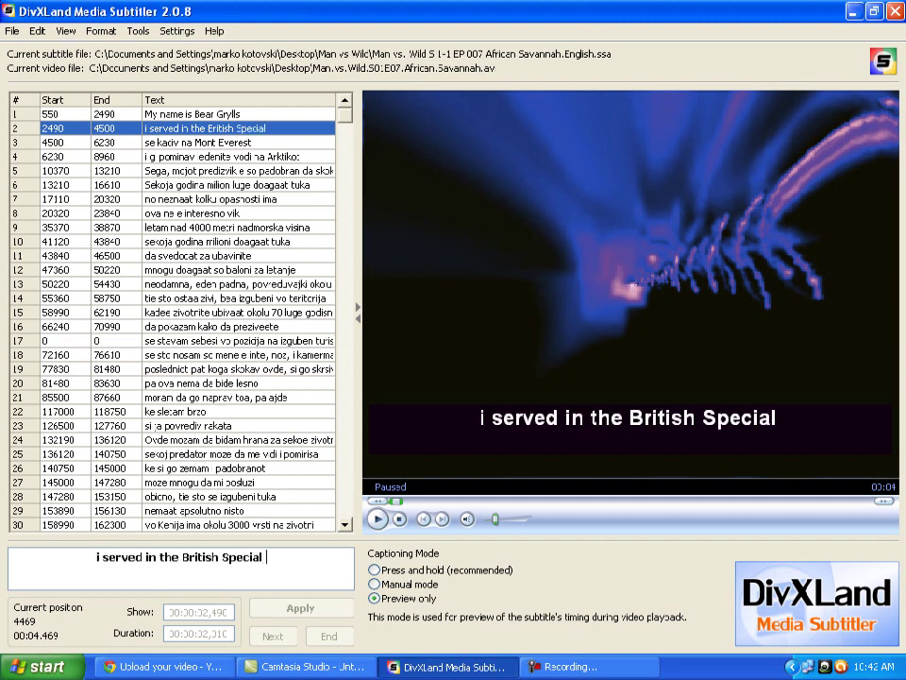
pyautogui.write('Forces')
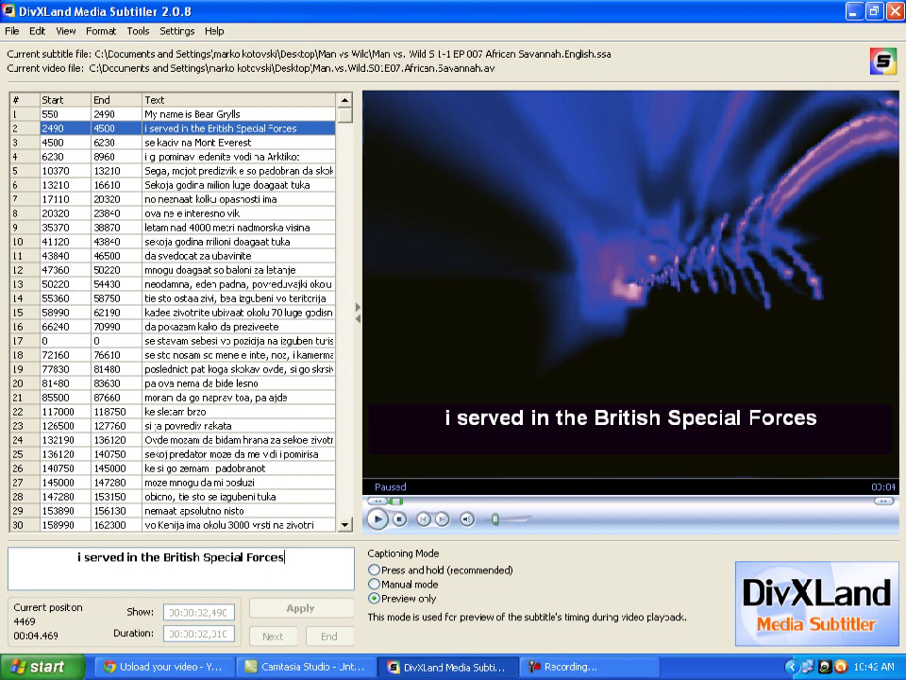
# Save the entire subtitle file in its current state, including the captions without timing.
pyautogui.press('alt')
pyautogui.press('Down')
pyautogui.press('Down')
pyautogui.press('Down')
pyautogui.press('Down')
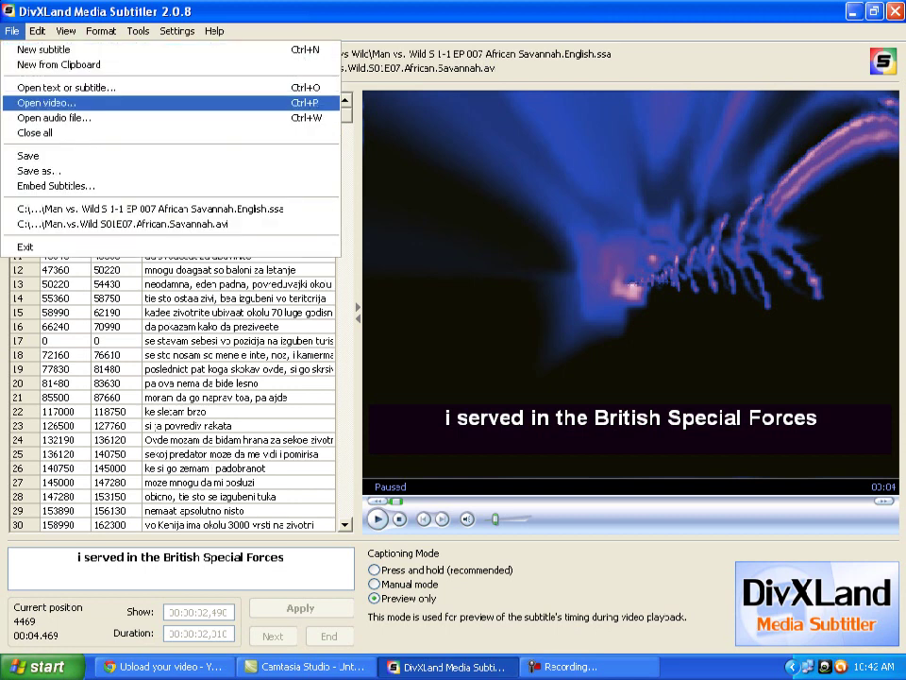
pyautogui.press('Down')
pyautogui.press('Down')
pyautogui.press('Down')
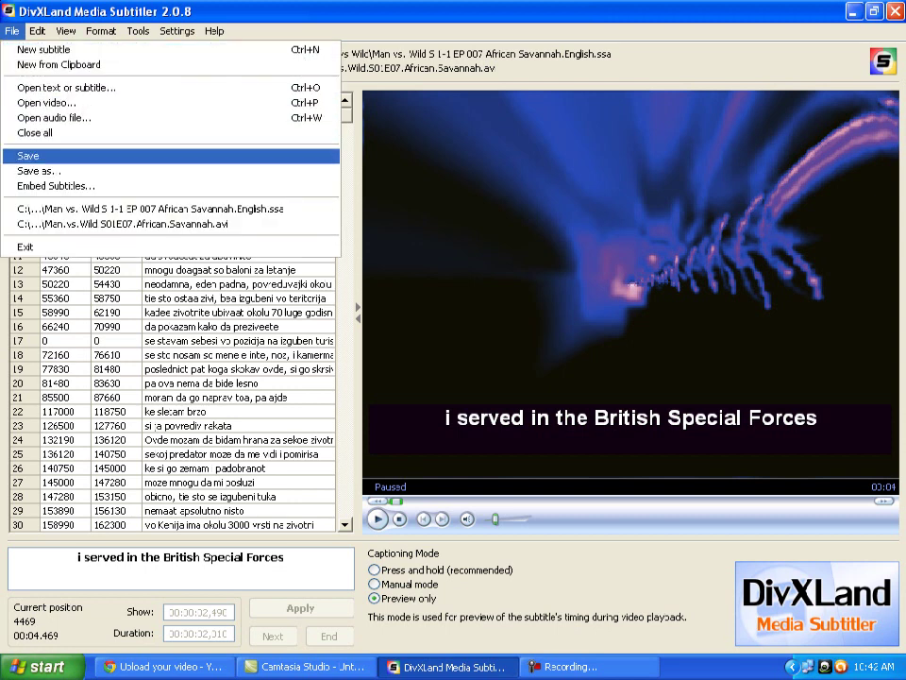
pyautogui.press('Return')
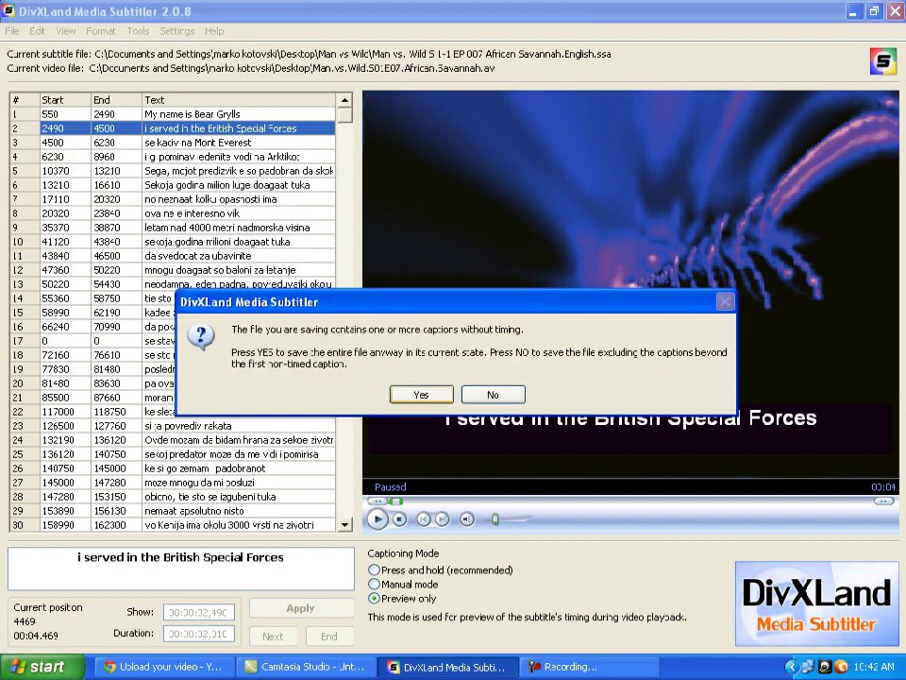
pyautogui.press('Return')
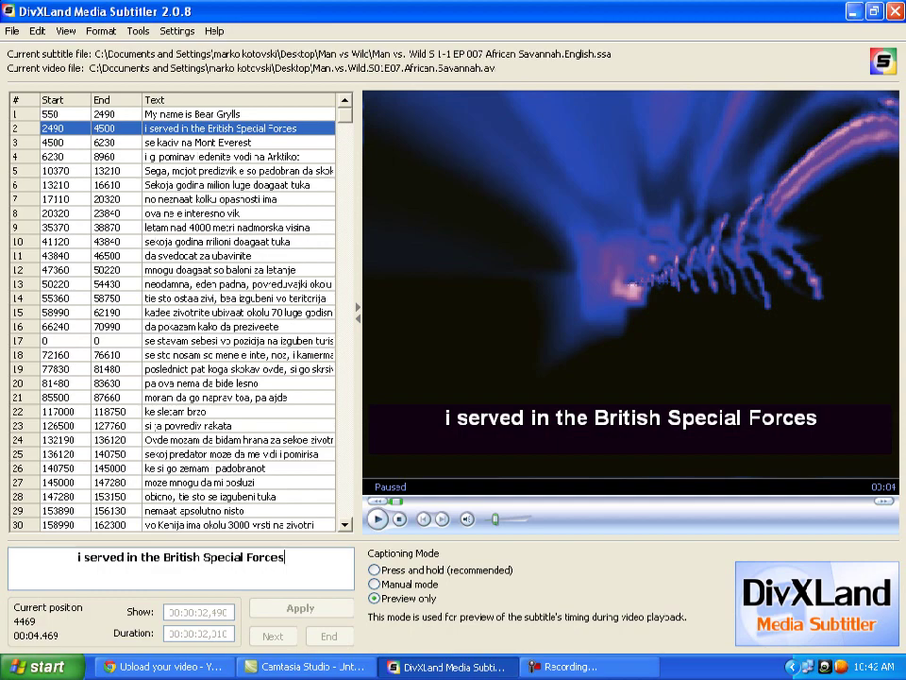
# Locate the saved "African Savannah.English.ssa" file in the desktop's Man vs Wild folder, and close the folder window.
pyautogui.press('super+d')
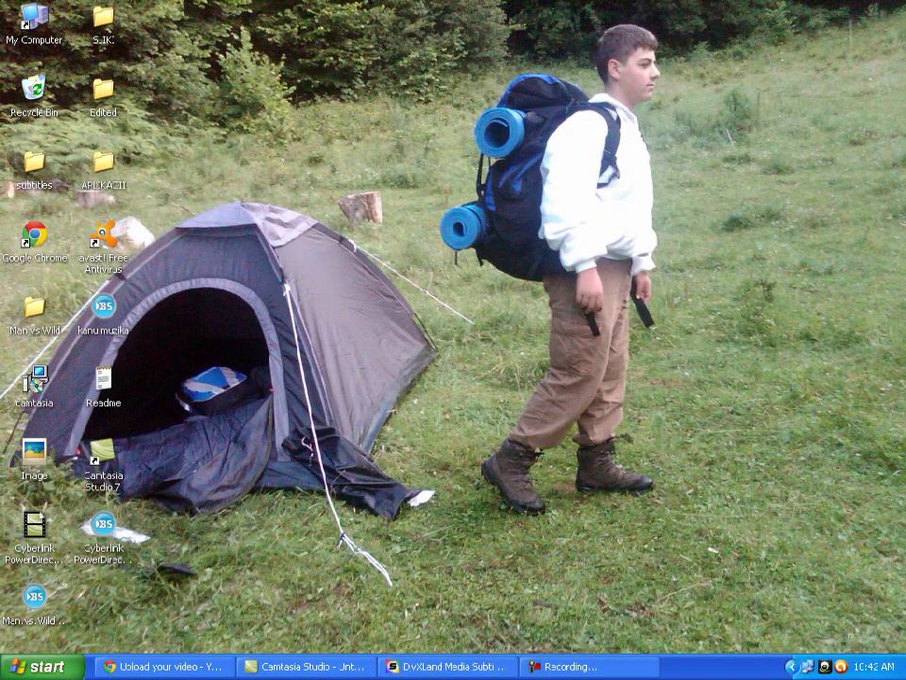
pyautogui.doubleClick(34, 313)
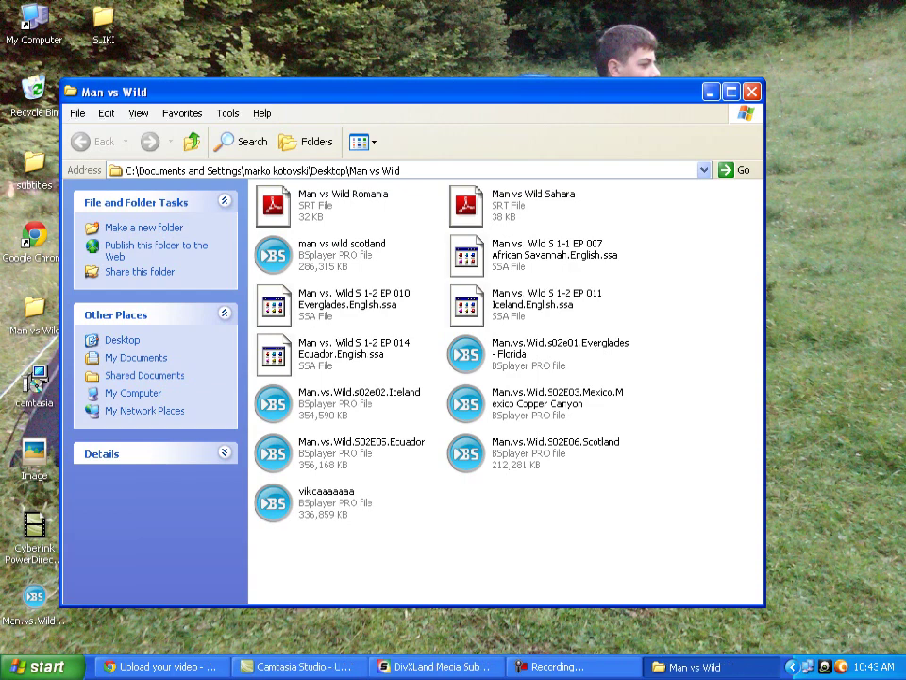
pyautogui.click(533, 255)
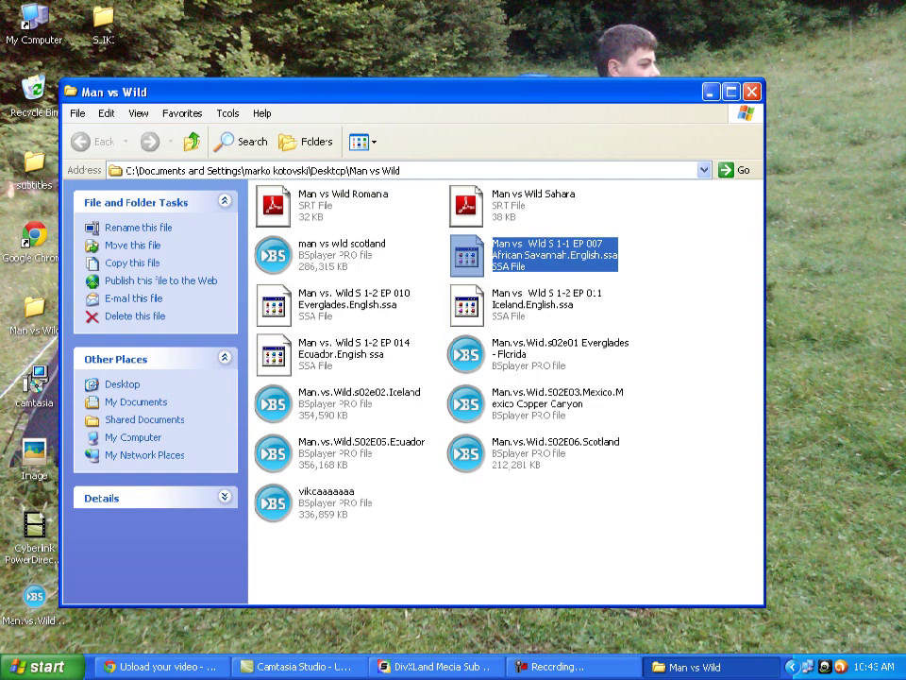
pyautogui.hotkey('alt', 'F4')
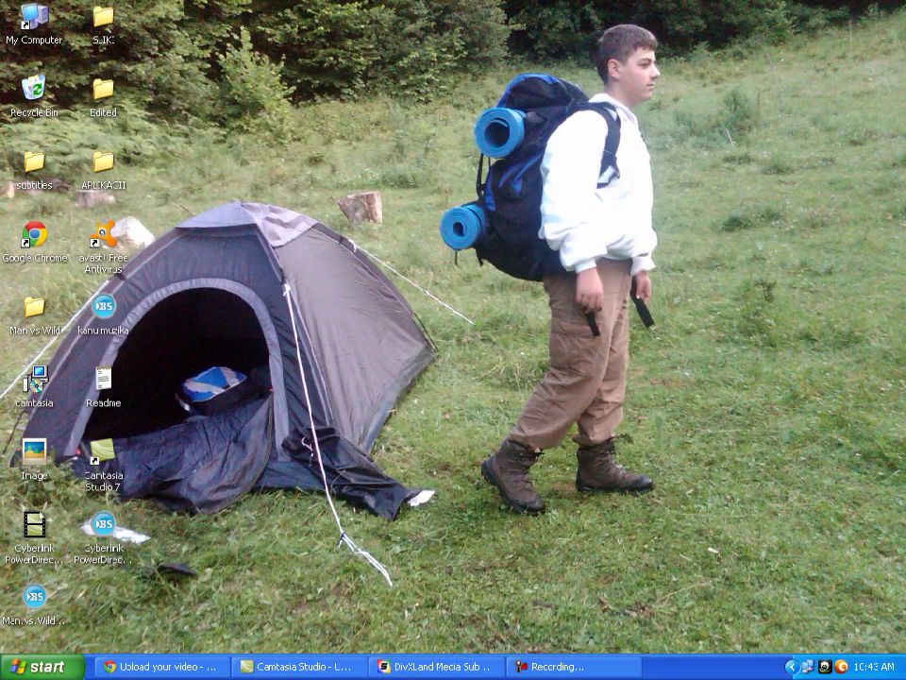